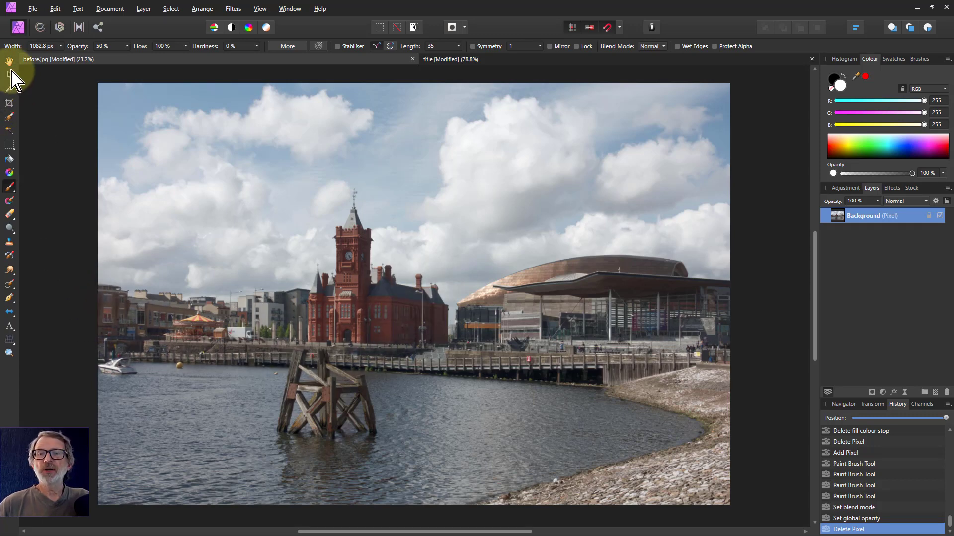
Make a copy of the Background layer set to Overlay blend mode at 46% opacity.
click(9, 60)
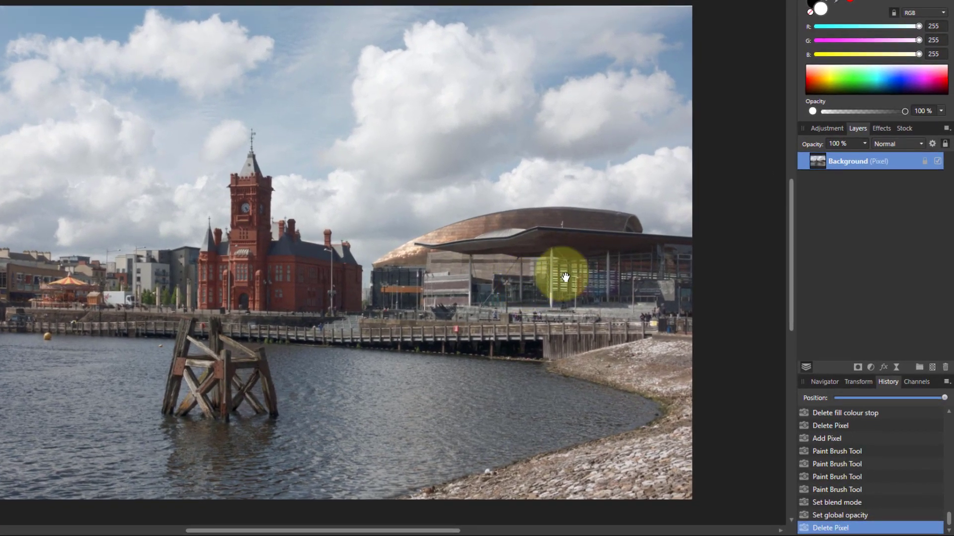
key(ctrl+j)
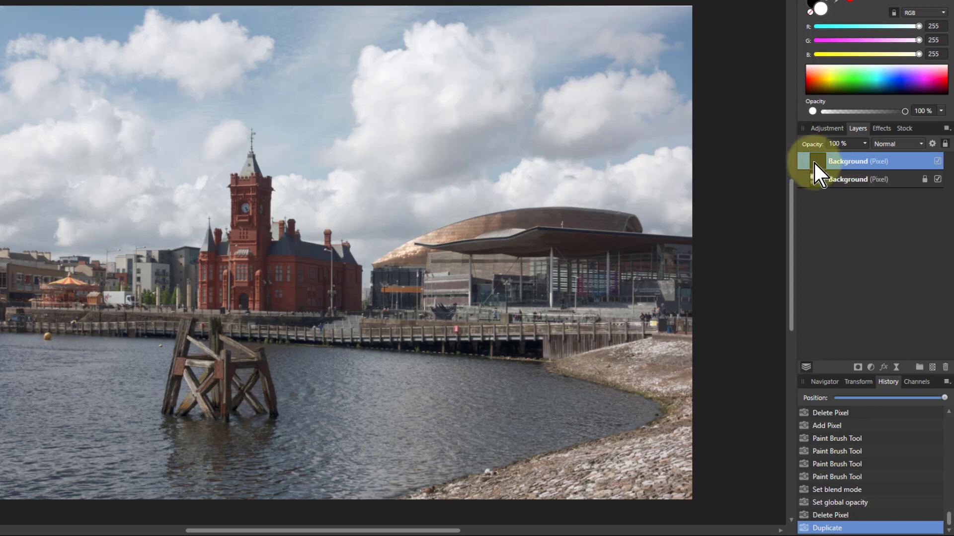
click(882, 145)
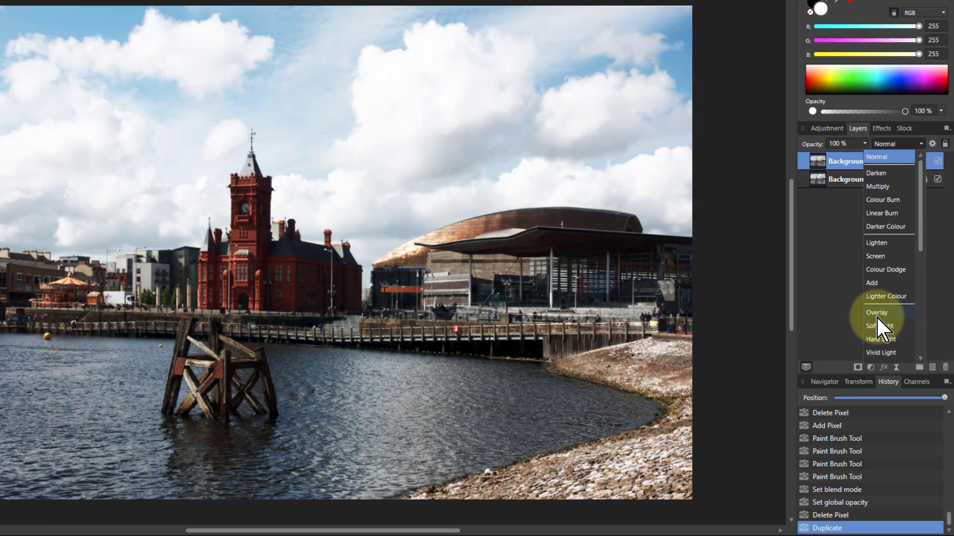
click(877, 317)
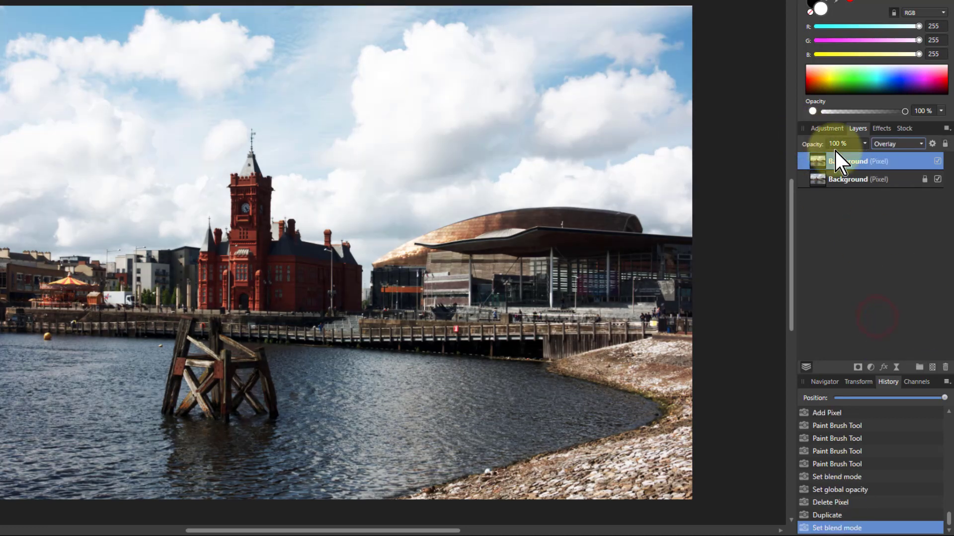
click(865, 145)
drag(865, 159, 734, 159)
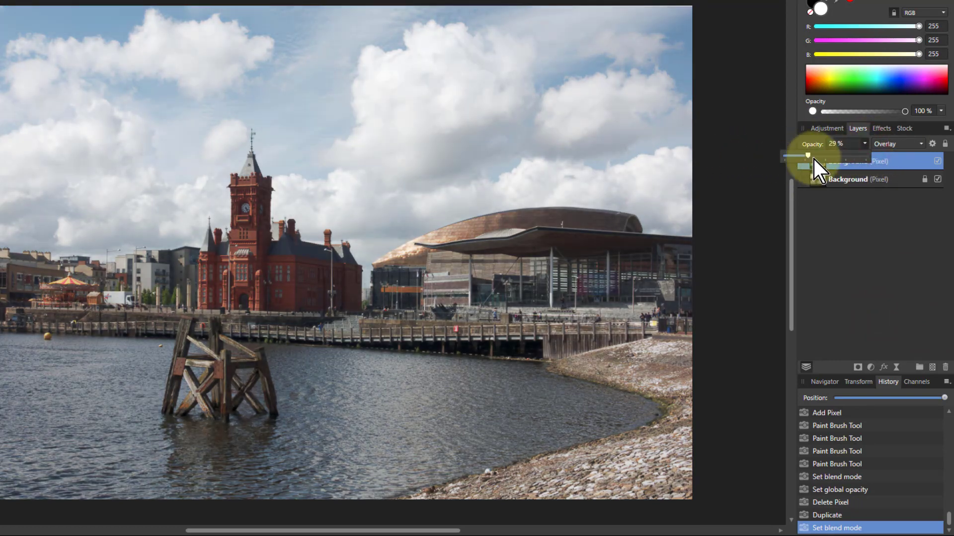
mouse_move(819, 157)
mouse_down()
mouse_move(845, 160)
mouse_move(765, 156)
mouse_move(835, 159)
mouse_move(788, 159)
mouse_move(823, 159)
mouse_up()
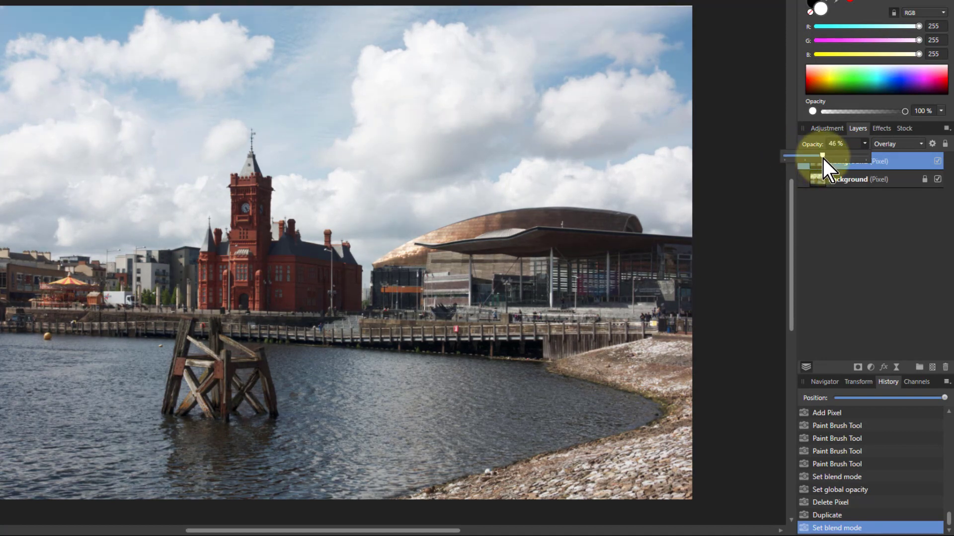
drag(823, 158, 823, 159)
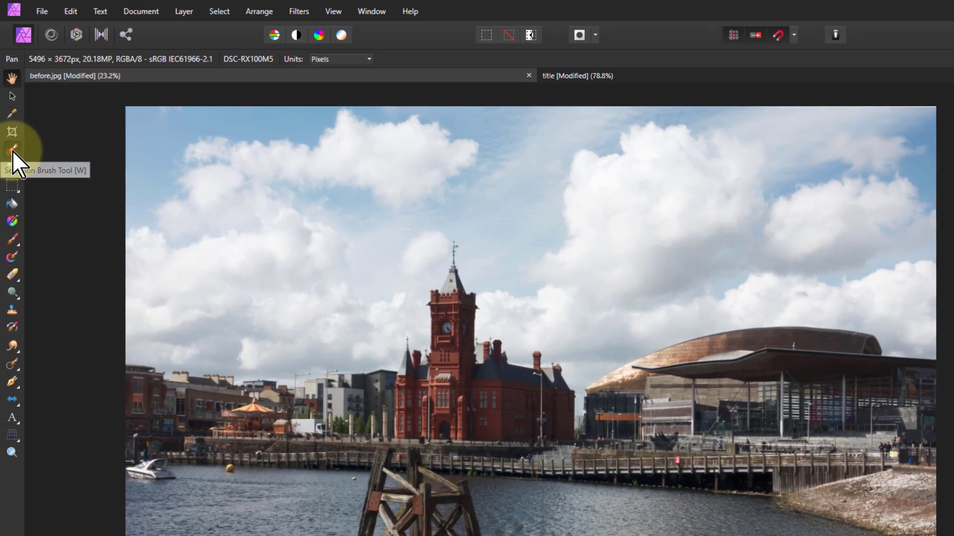
With a 440 px Selection Brush, select the sky down to the clock tower and rightward.
click(6, 148)
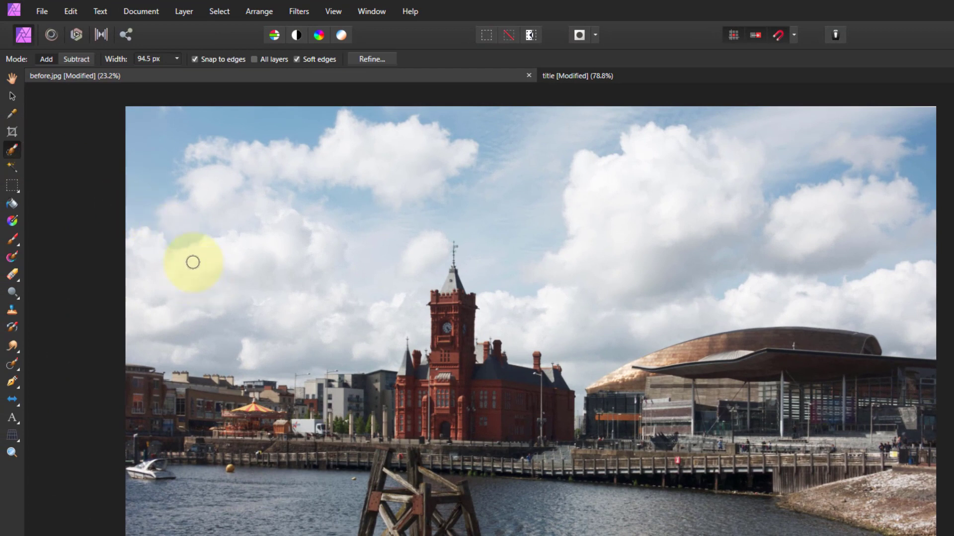
mouse_move(193, 262)
mouse_down()
mouse_move(181, 202)
mouse_move(142, 264)
mouse_up()
mouse_move(182, 289)
mouse_down()
mouse_move(252, 264)
mouse_move(300, 185)
mouse_move(364, 174)
mouse_move(322, 275)
mouse_move(341, 239)
mouse_move(464, 170)
mouse_move(534, 229)
mouse_move(393, 125)
mouse_up()
mouse_move(558, 199)
mouse_down()
mouse_move(729, 187)
mouse_move(843, 219)
mouse_move(814, 251)
mouse_move(647, 274)
mouse_up()
click(638, 272)
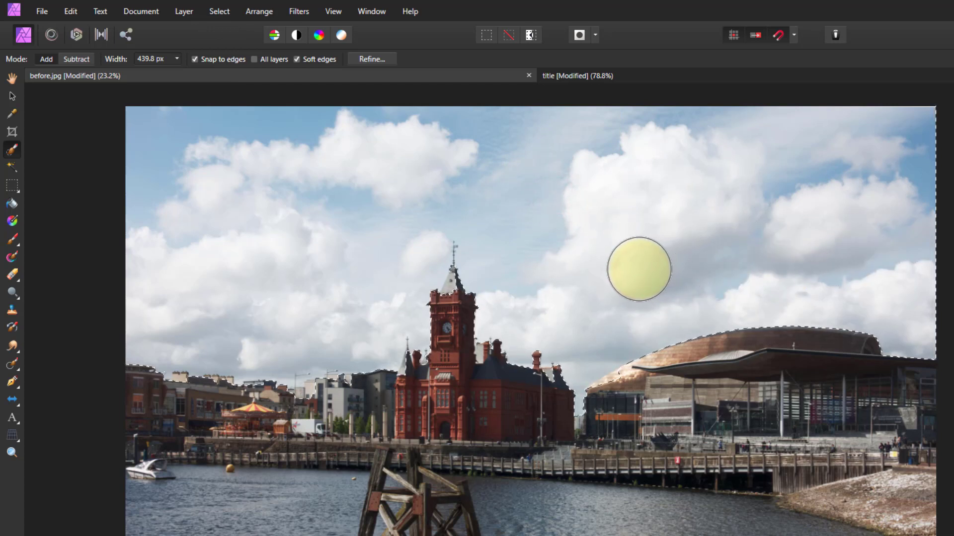
Shrink the brush to about 120 px and refine the edge along the arena, clock tower and buildings.
key(bracketleft)
key(bracketleft)
key(bracketleft)
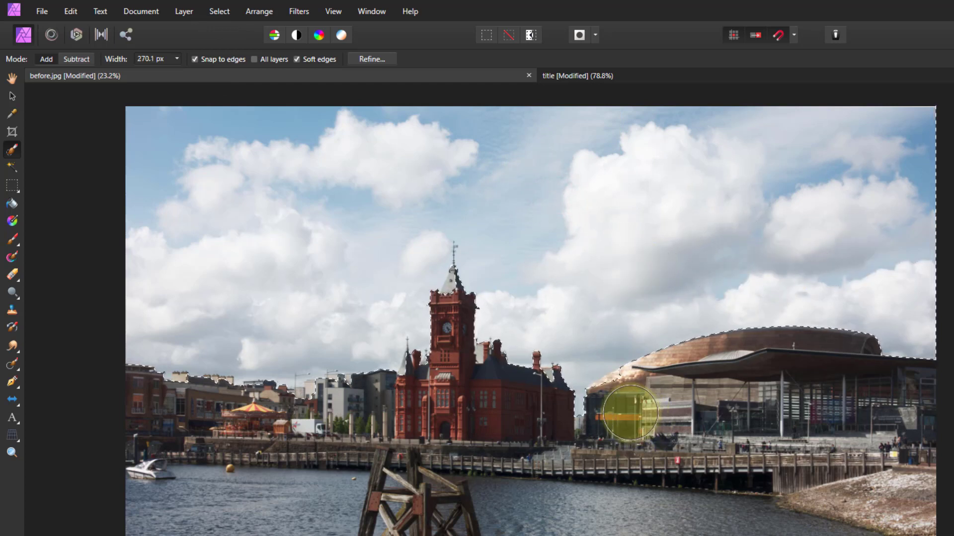
key(bracketleft)
key(bracketleft)
key(bracketleft)
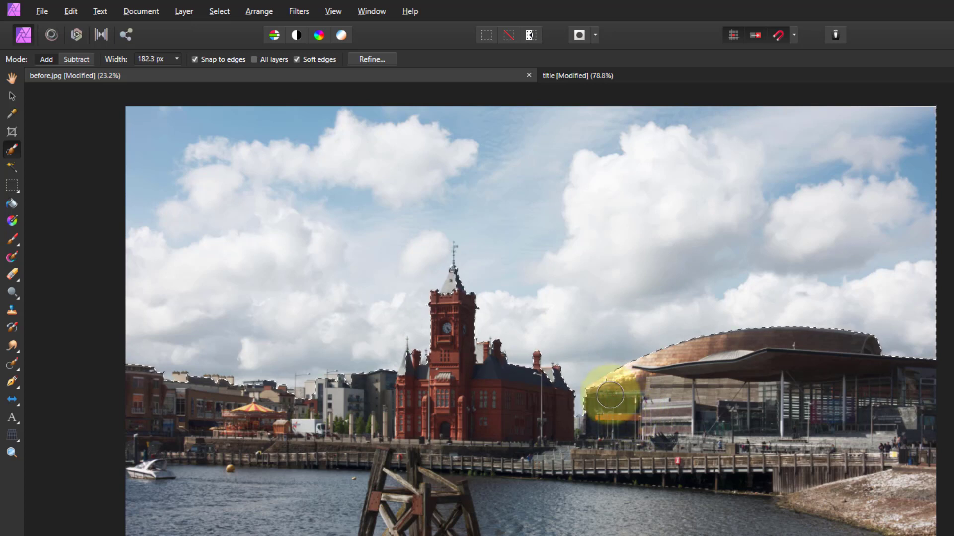
click(610, 392)
mouse_move(462, 287)
mouse_down()
mouse_move(447, 341)
mouse_move(457, 353)
mouse_up()
mouse_move(354, 411)
mouse_down()
mouse_move(338, 390)
mouse_move(352, 411)
mouse_move(312, 406)
mouse_move(332, 423)
mouse_move(219, 393)
mouse_move(234, 406)
mouse_move(220, 390)
mouse_move(191, 391)
mouse_move(176, 408)
mouse_move(405, 399)
mouse_move(441, 372)
mouse_move(451, 373)
mouse_move(408, 381)
mouse_move(489, 400)
mouse_move(521, 326)
mouse_move(529, 251)
mouse_move(291, 235)
mouse_move(449, 404)
mouse_up()
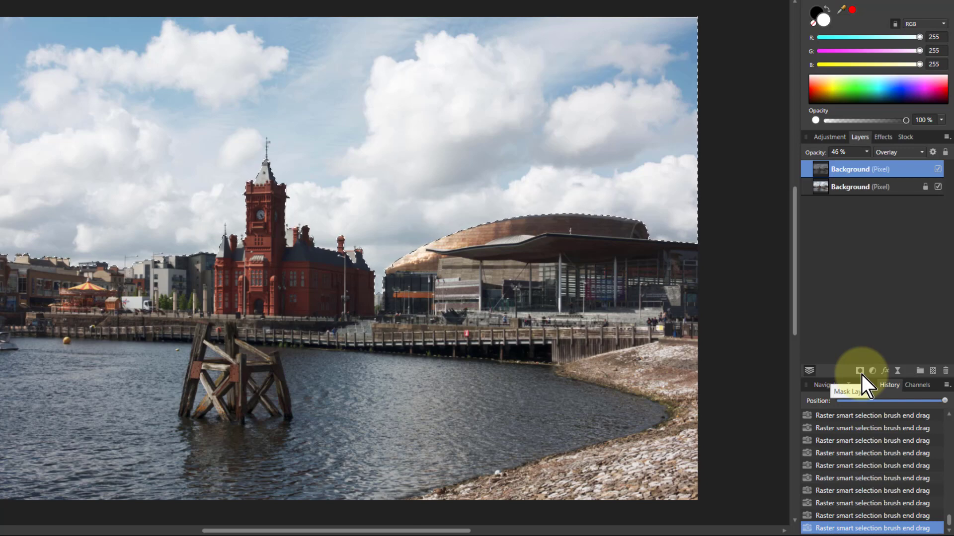
Mask the top layer to the sky selection and lower its opacity slightly.
click(860, 372)
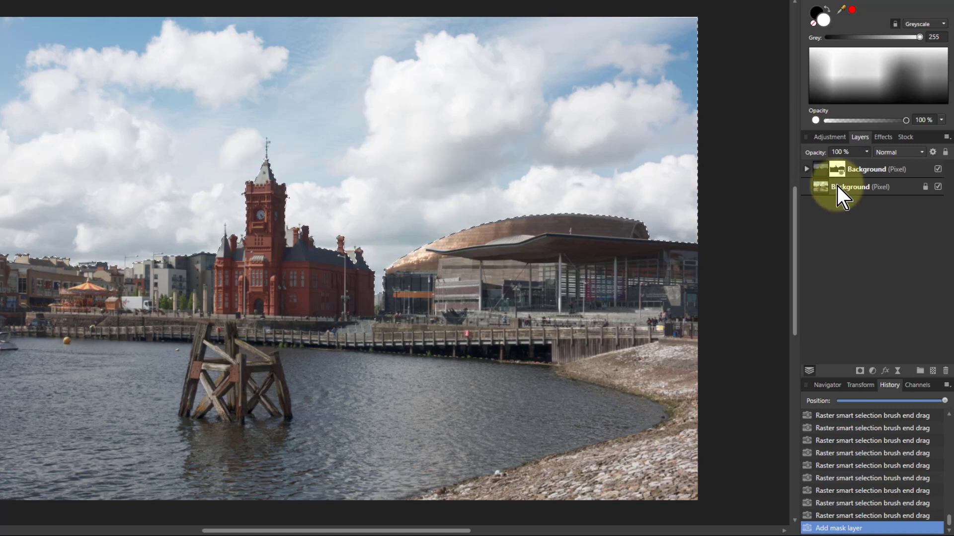
click(822, 172)
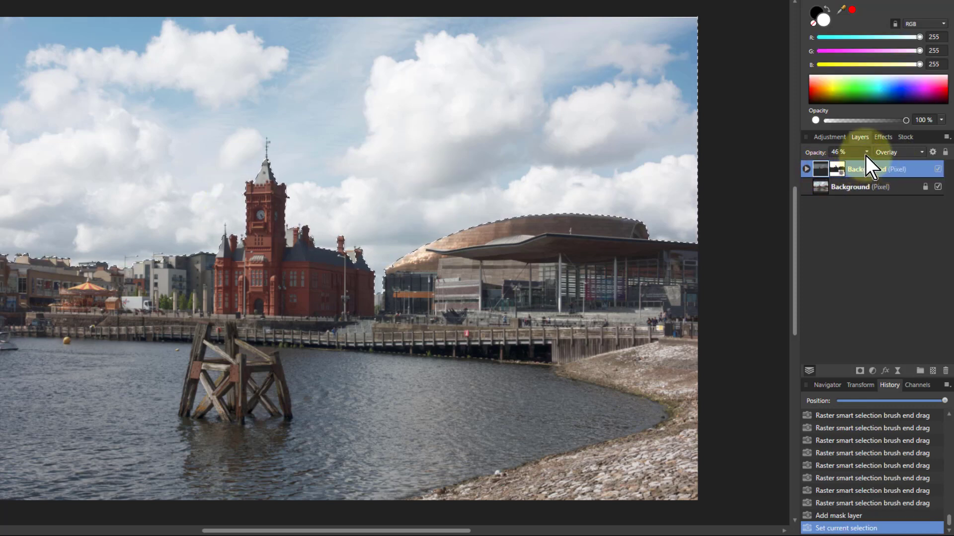
drag(865, 153, 937, 168)
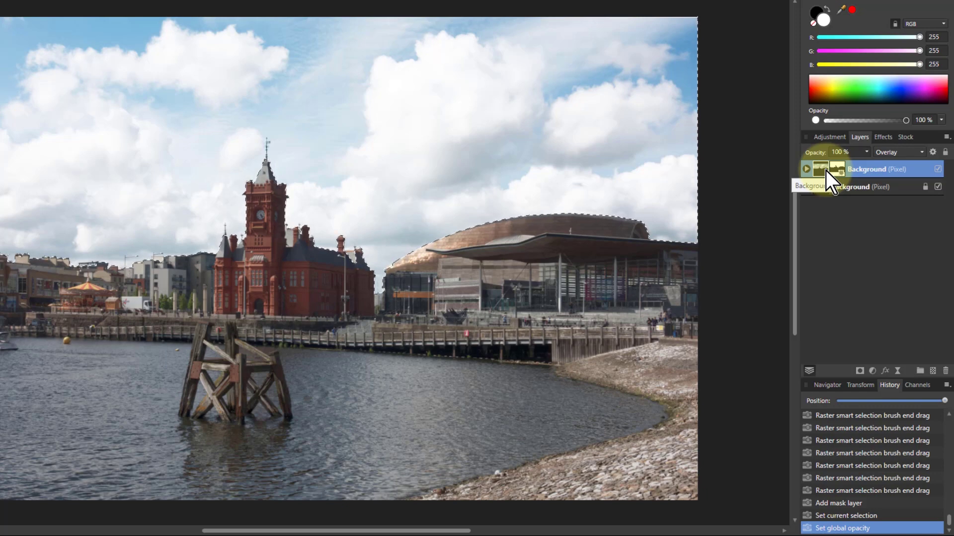
key(ctrl+j)
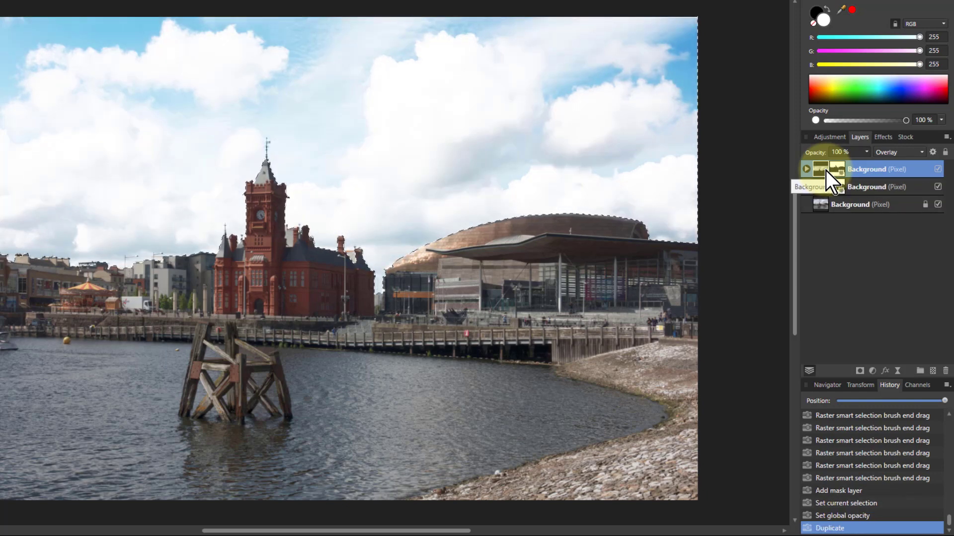
key(ctrl+z)
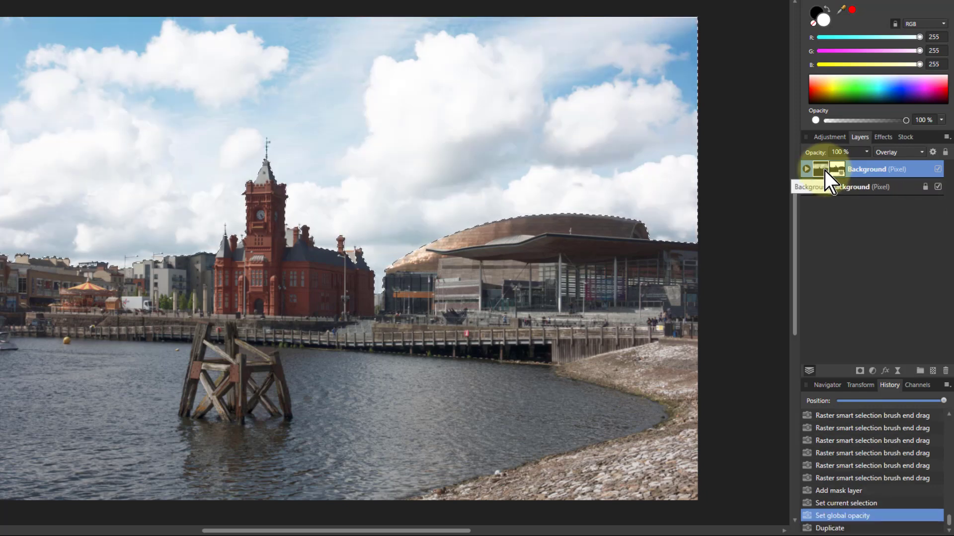
Set the sky layer's blend mode to Multiply and deselect.
click(904, 155)
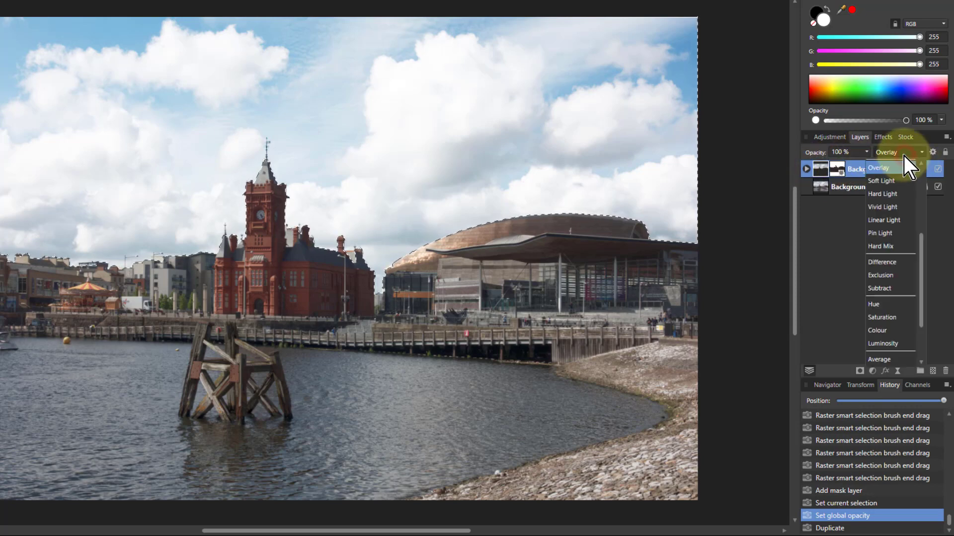
scroll(888, 228, up, 5)
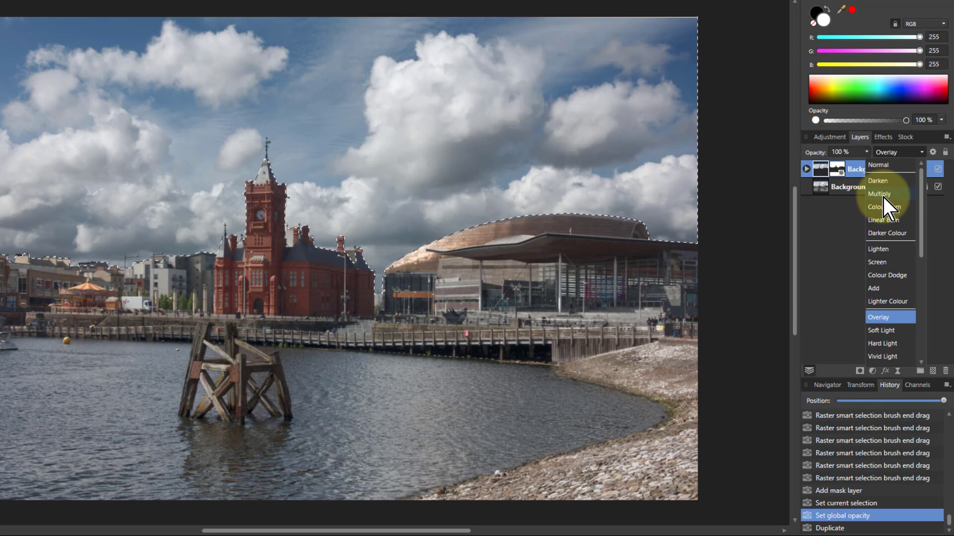
click(882, 197)
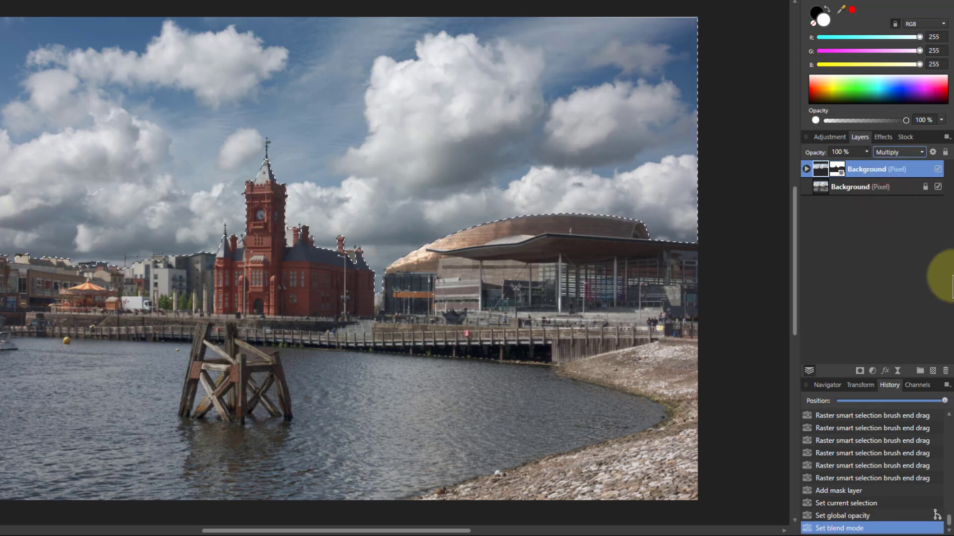
key(ctrl+d)
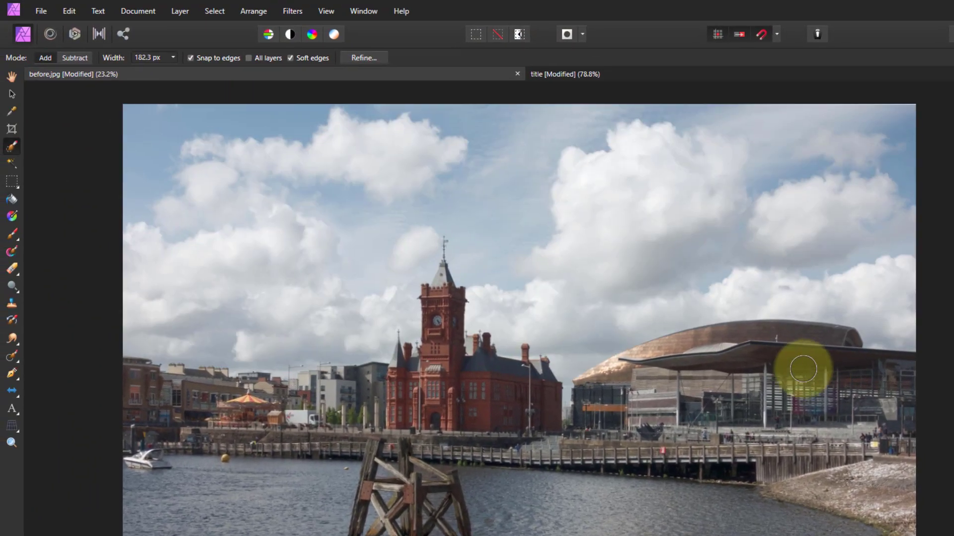
Add a new fill layer coloured light orange (RGB 255/219/131).
click(181, 12)
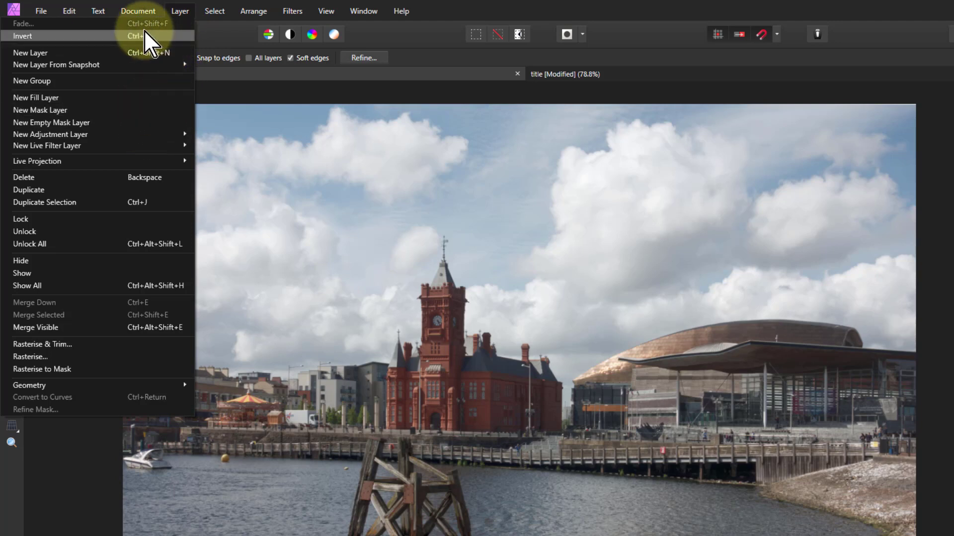
click(140, 97)
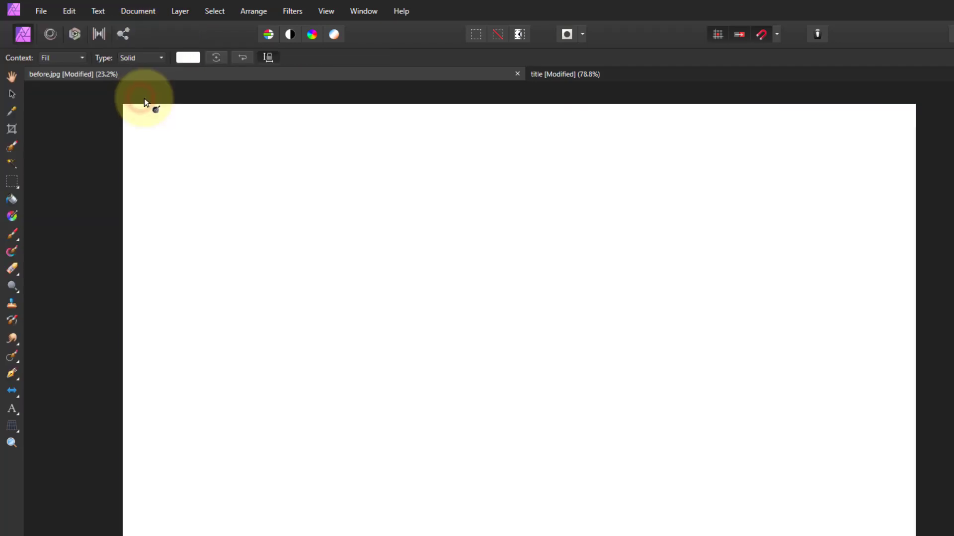
click(188, 57)
click(120, 177)
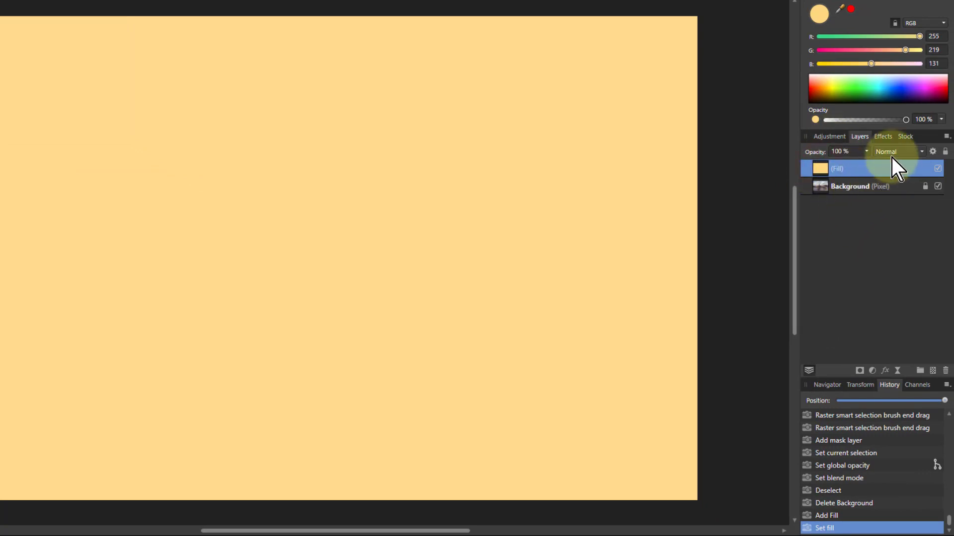
Blend the fill layer with Linear Burn at 59% opacity.
click(895, 152)
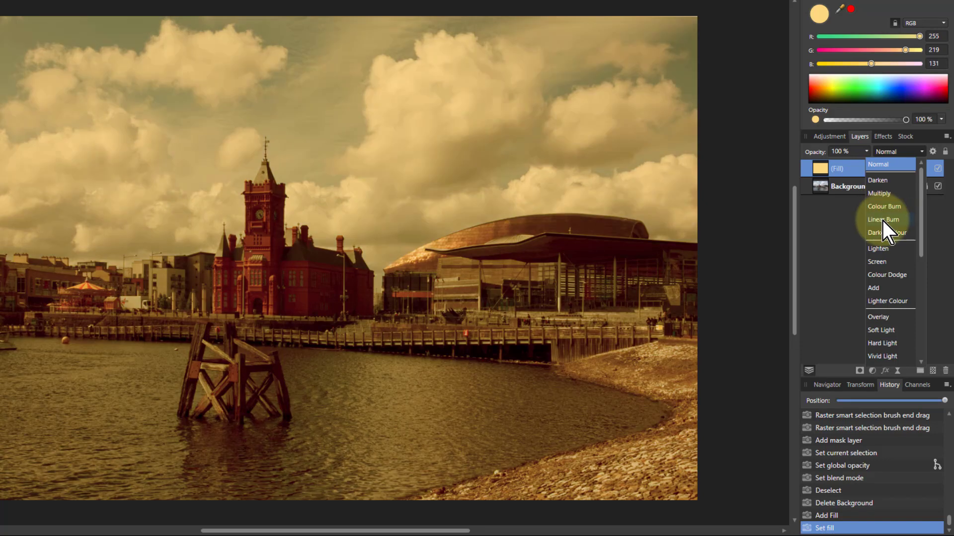
click(882, 222)
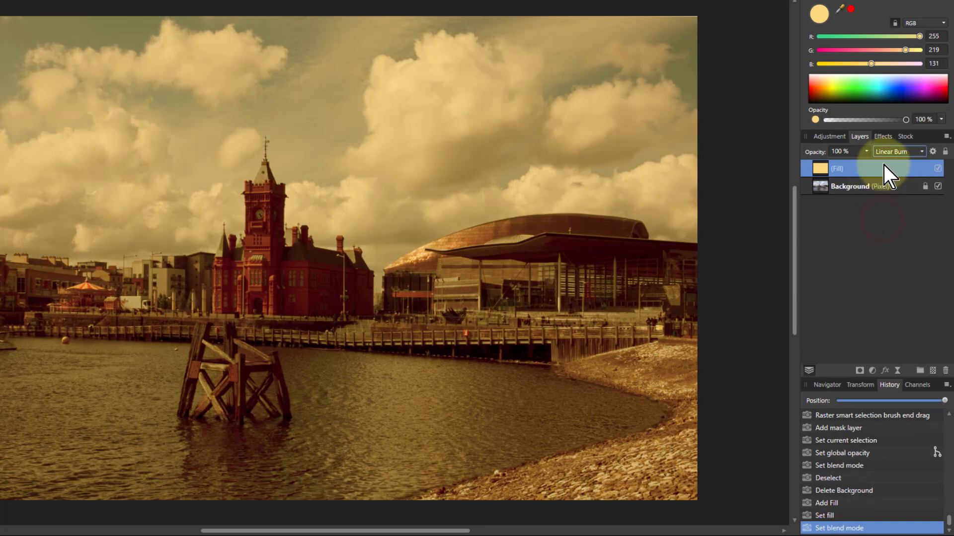
click(866, 151)
drag(857, 168, 835, 168)
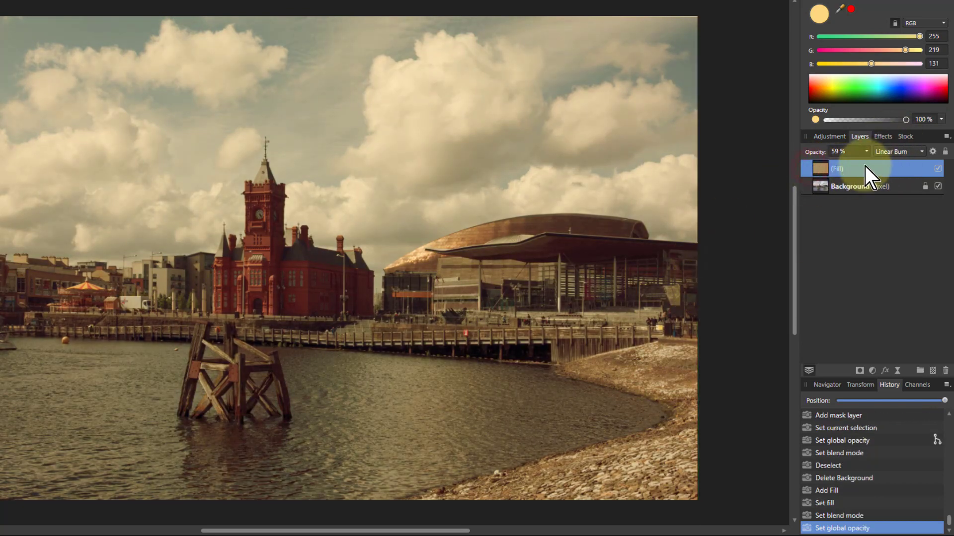
Delete the orange fill, add a new pixel layer and draw a vertical gradient across it.
key(Delete)
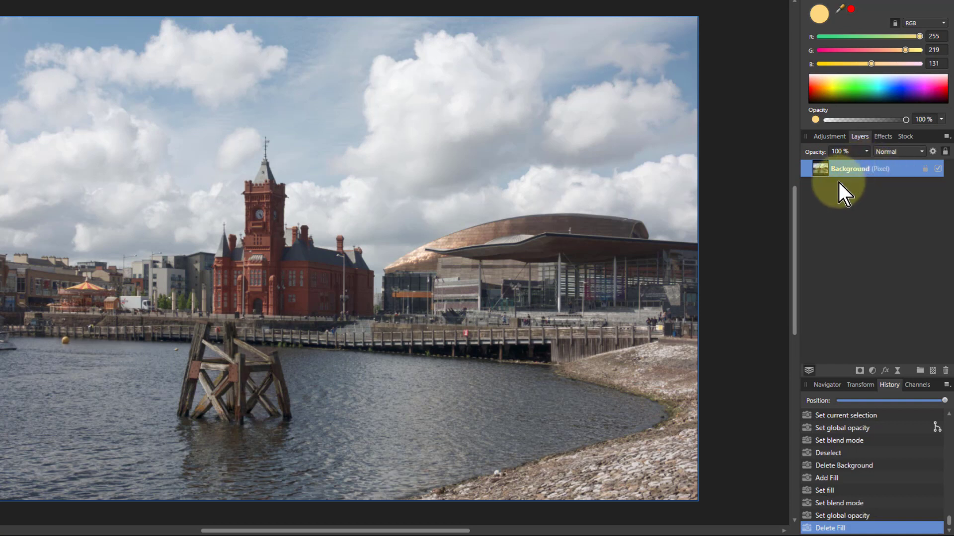
click(933, 371)
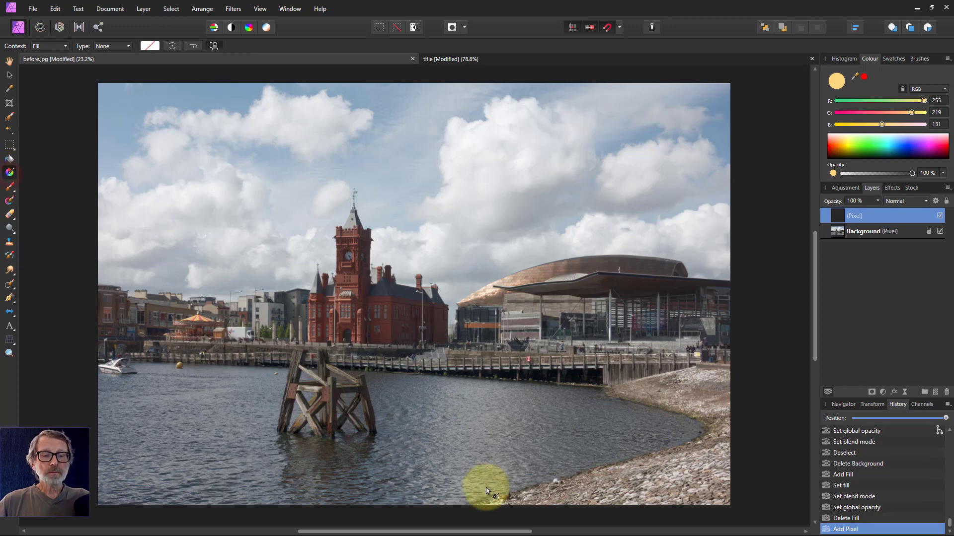
mouse_move(432, 506)
mouse_down()
mouse_move(439, 175)
mouse_move(419, 107)
mouse_move(426, 93)
mouse_up()
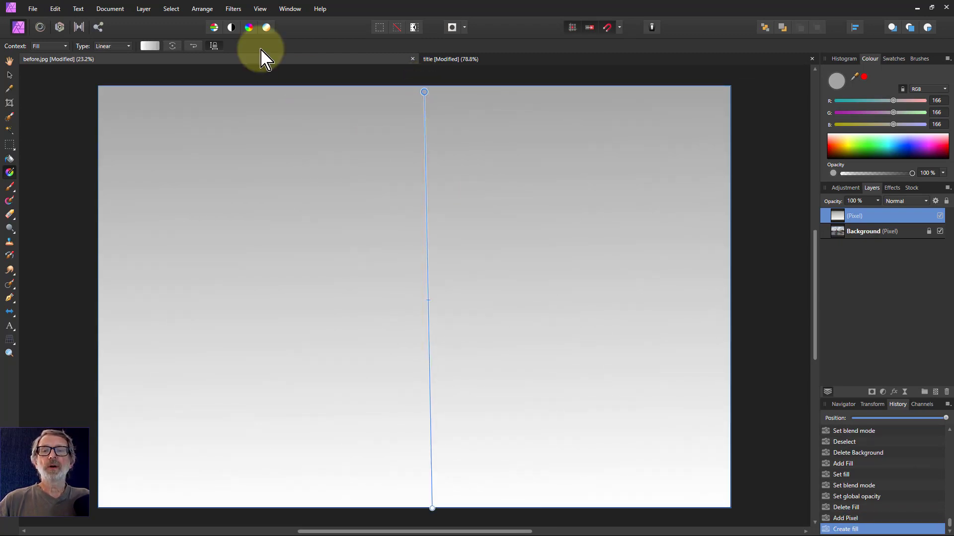
Make the gradient's end stop black and extend it to the canvas top edge.
click(149, 46)
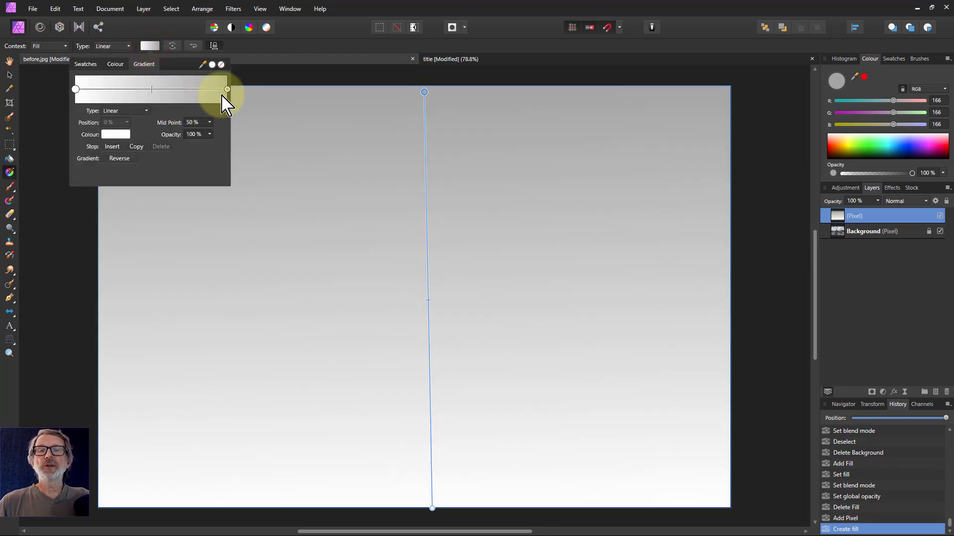
click(228, 89)
click(115, 134)
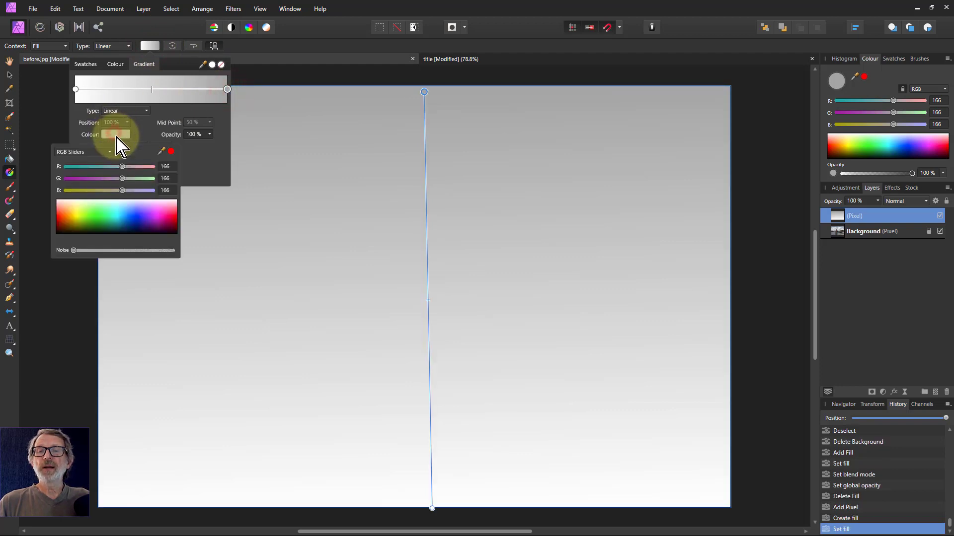
drag(119, 229, 122, 249)
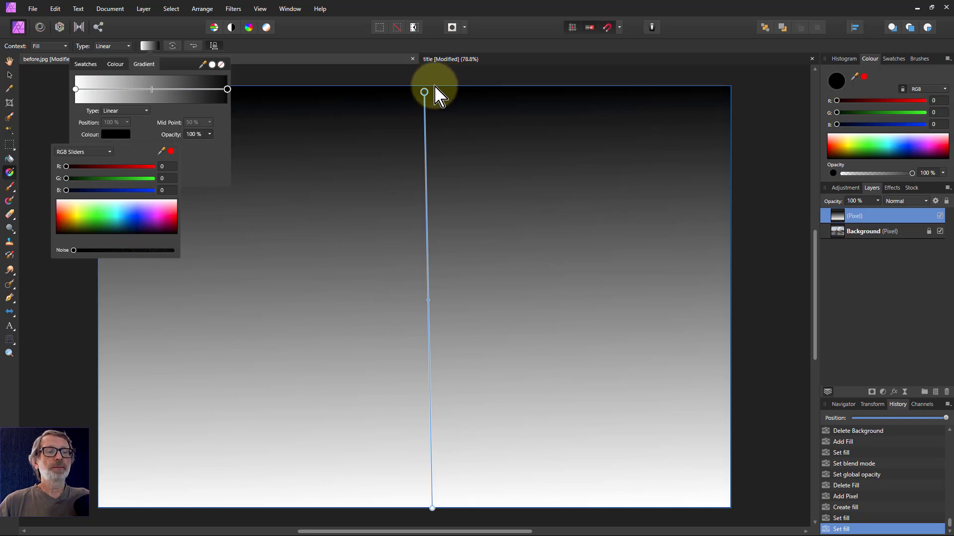
drag(424, 91, 428, 85)
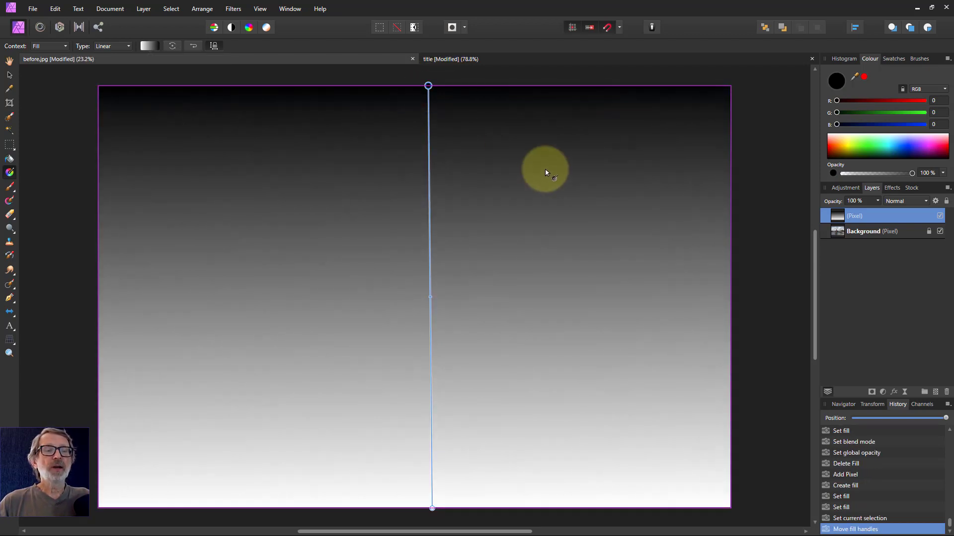
Set the gradient layer to Overlay blend mode, then select the Background layer.
click(904, 205)
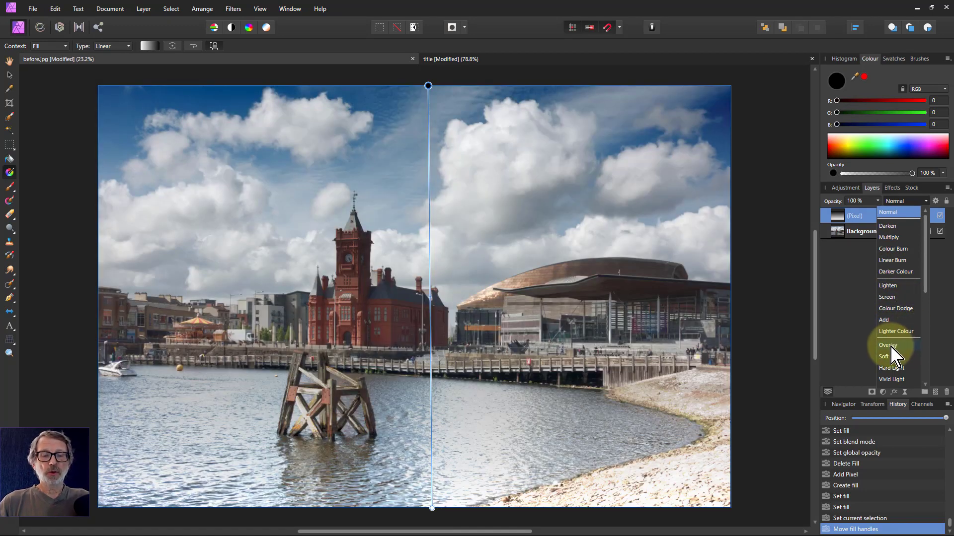
click(889, 346)
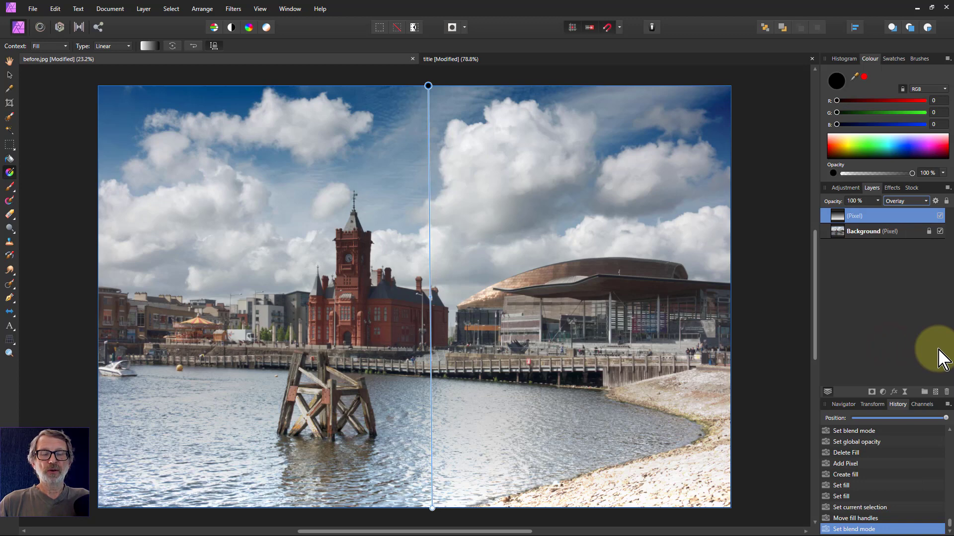
click(840, 234)
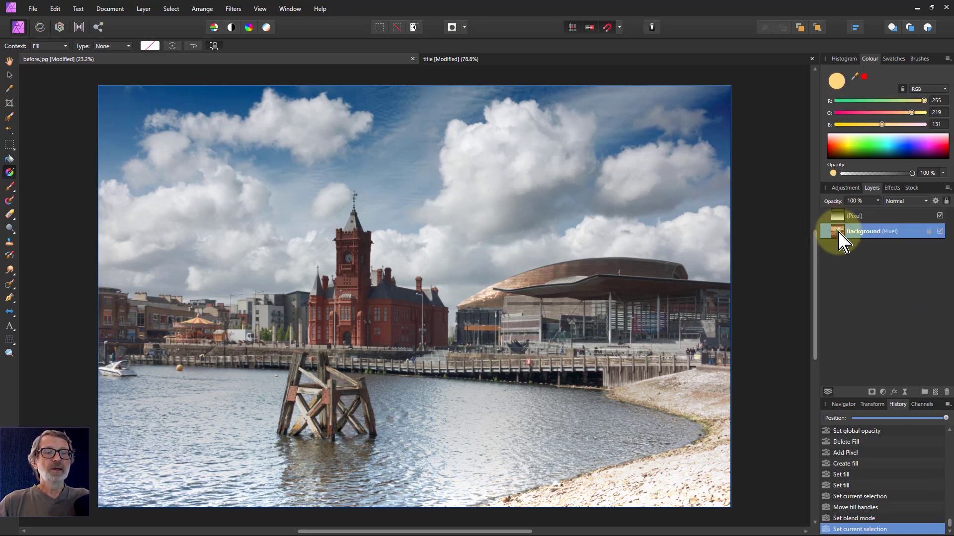